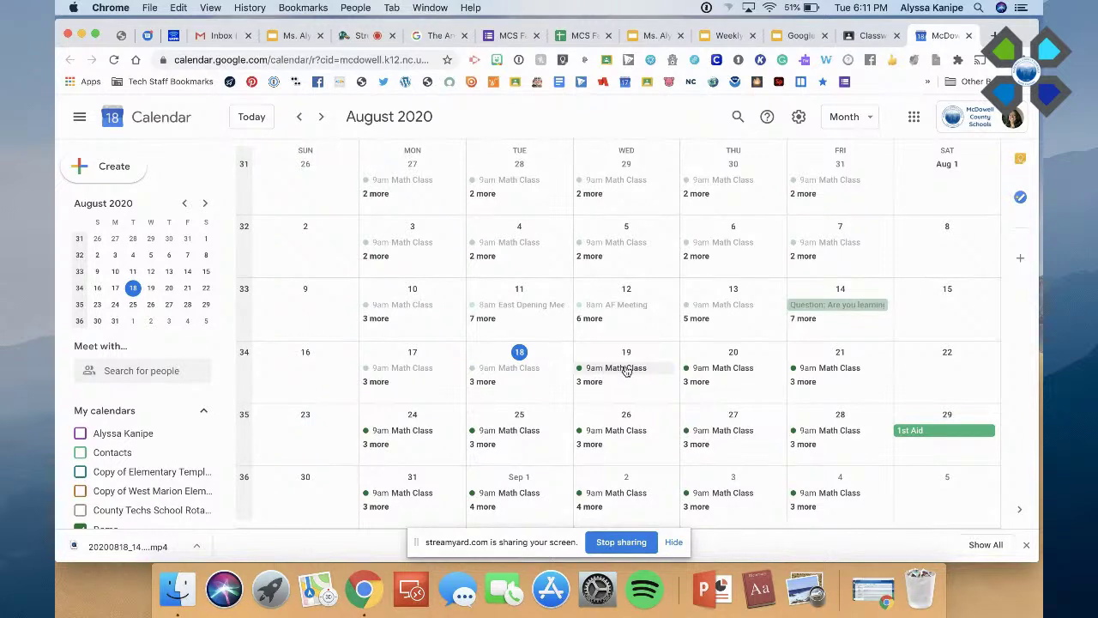
Check the details of the August 19 Math Class event in the calendar and close them.
{"action": "left_click", "coordinate": [627, 368]}
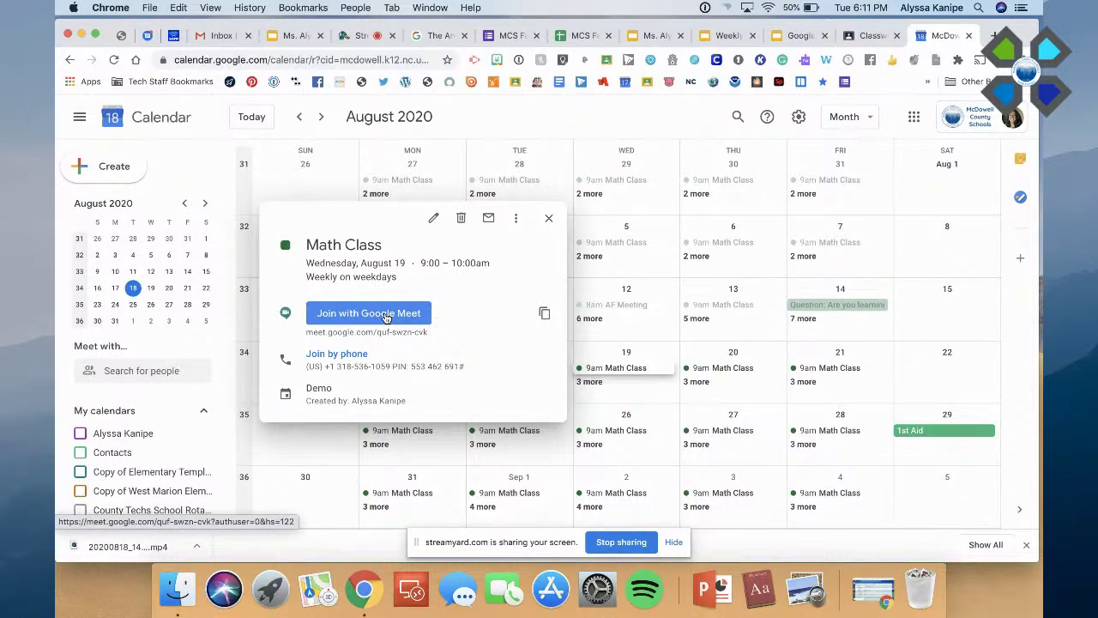
{"action": "left_click", "coordinate": [549, 218]}
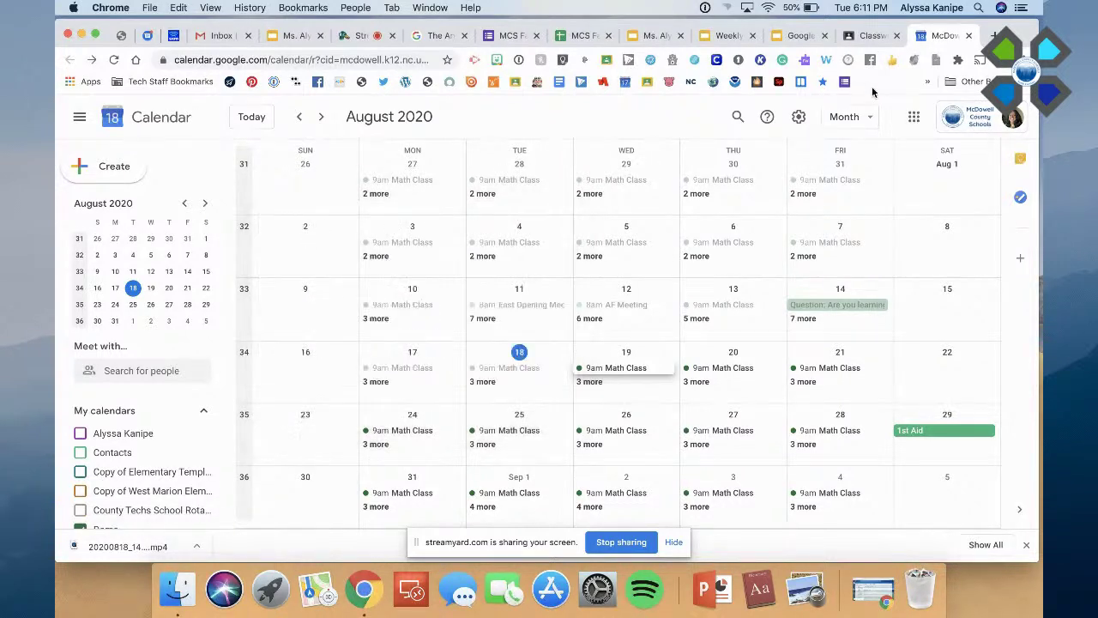
View the Demo class's Drive folder from its Classwork page, and return to the class.
{"action": "left_click", "coordinate": [871, 38]}
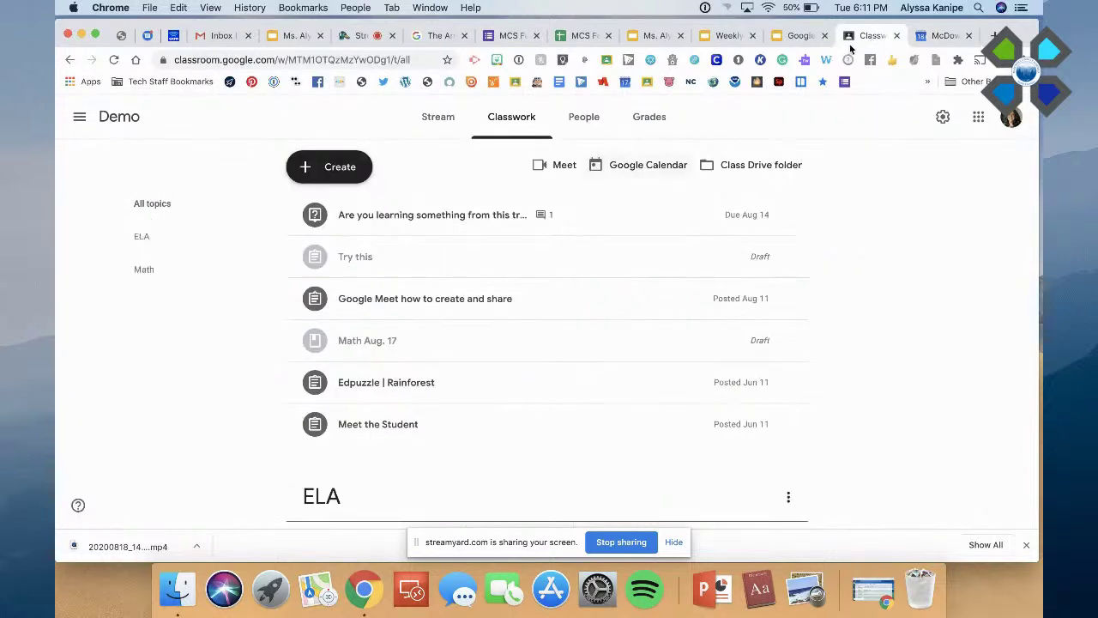
{"action": "left_click", "coordinate": [752, 166]}
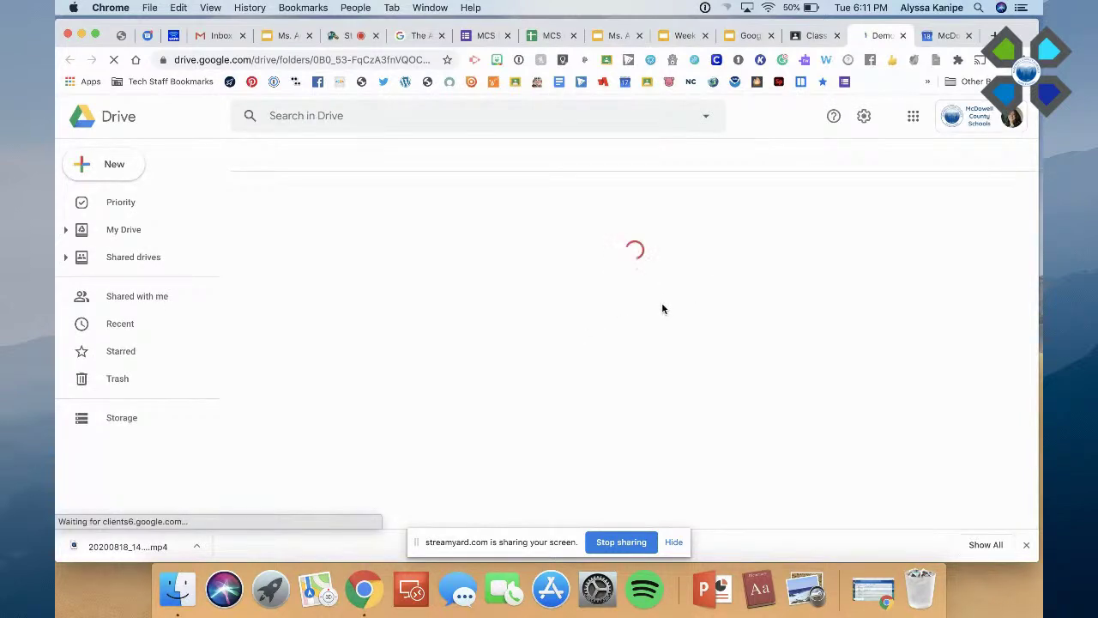
{"action": "left_click", "coordinate": [902, 35]}
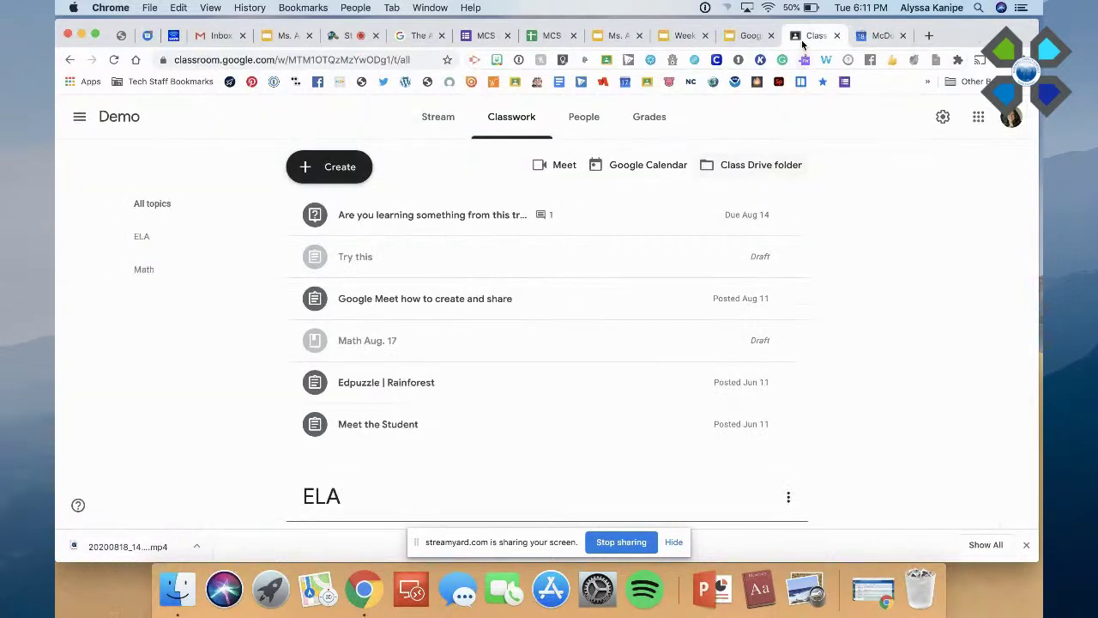
{"action": "left_click", "coordinate": [613, 542]}
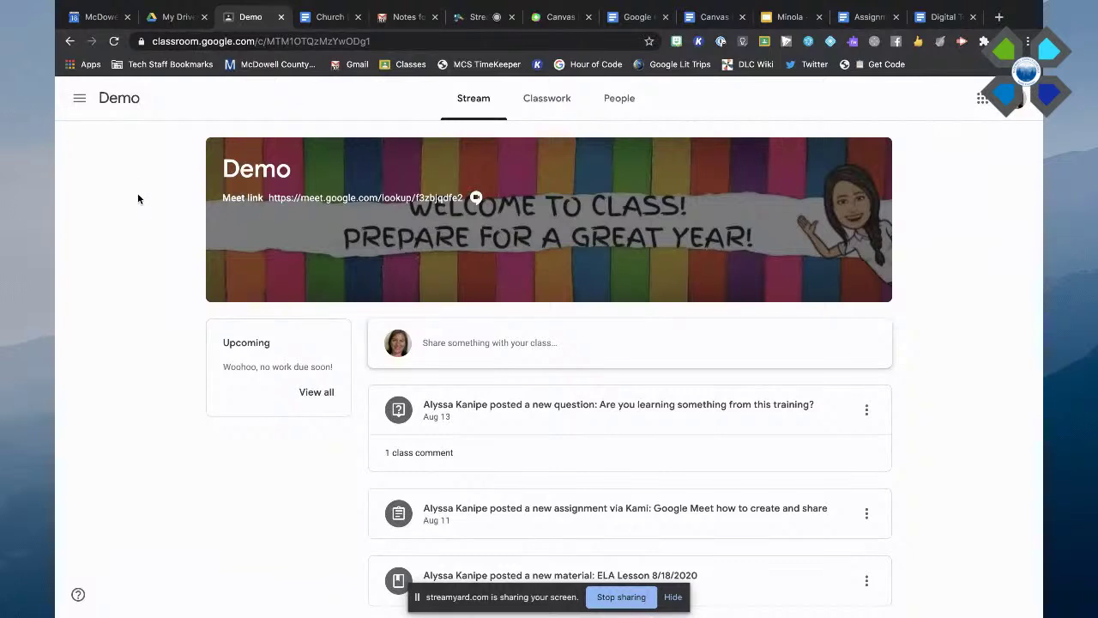
Go to the overview of all classes and open the Demo class.
{"action": "left_click", "coordinate": [79, 99]}
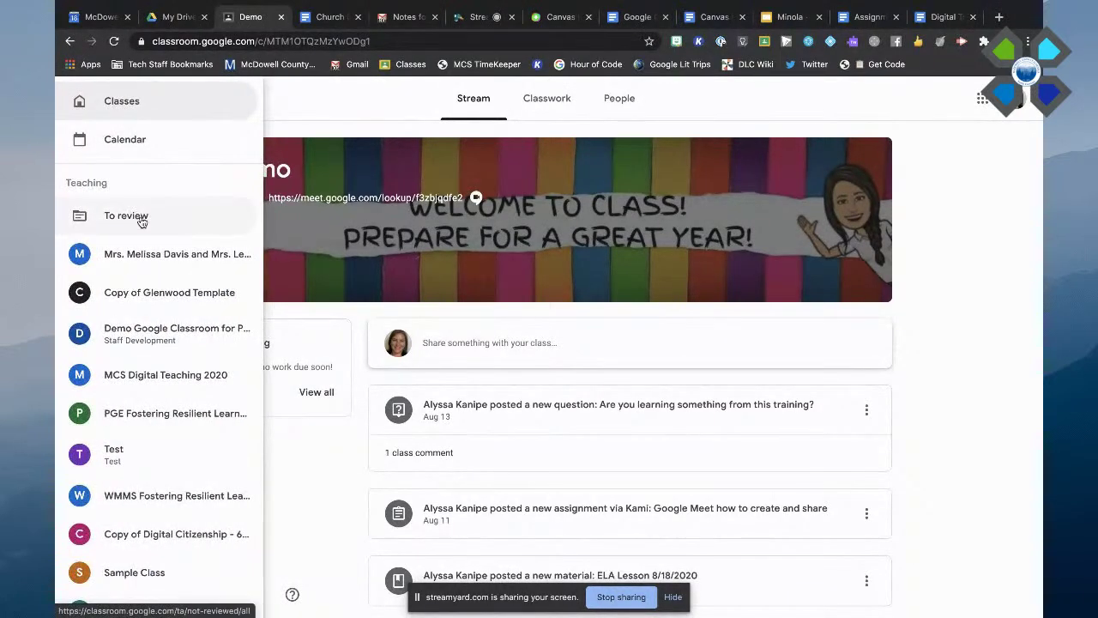
{"action": "left_click", "coordinate": [129, 102]}
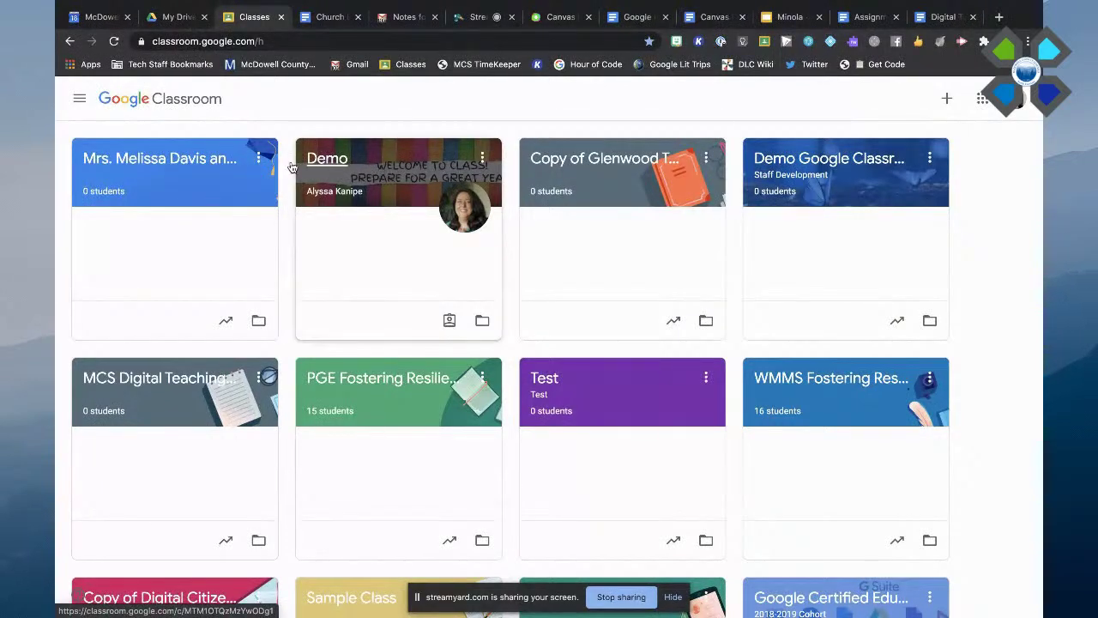
{"action": "left_click", "coordinate": [383, 164]}
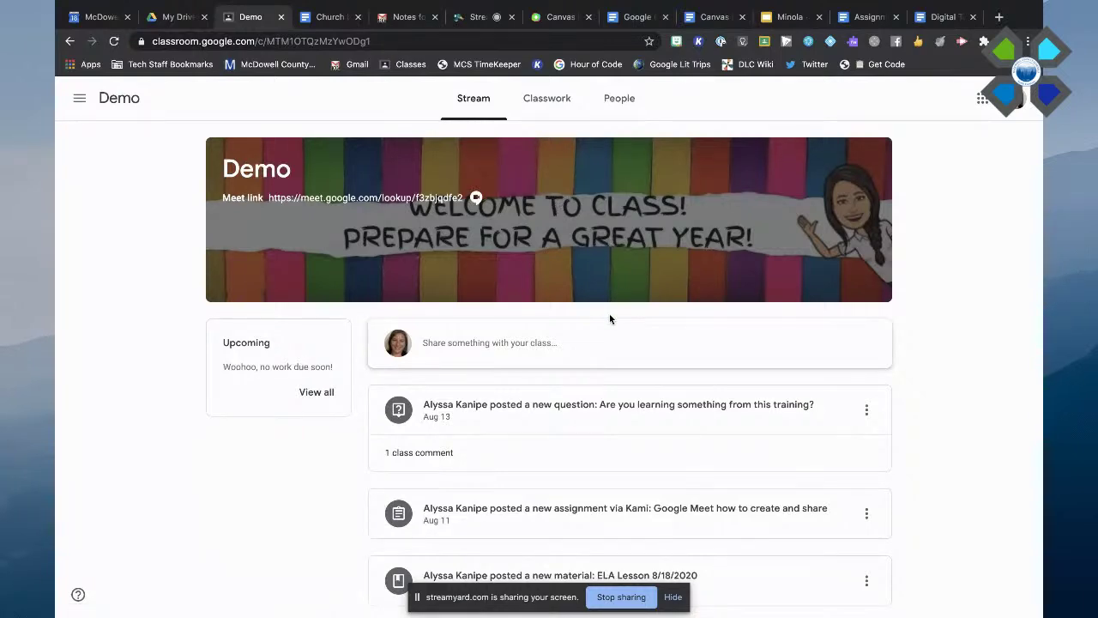
Examine the Demo class's Stream, including the upcoming work and the posted questions, assignments and materials.
{"action": "scroll", "coordinate": [609, 320], "scroll_direction": "down", "scroll_amount": 5}
{"action": "scroll", "coordinate": [610, 319], "scroll_direction": "up", "scroll_amount": 5}
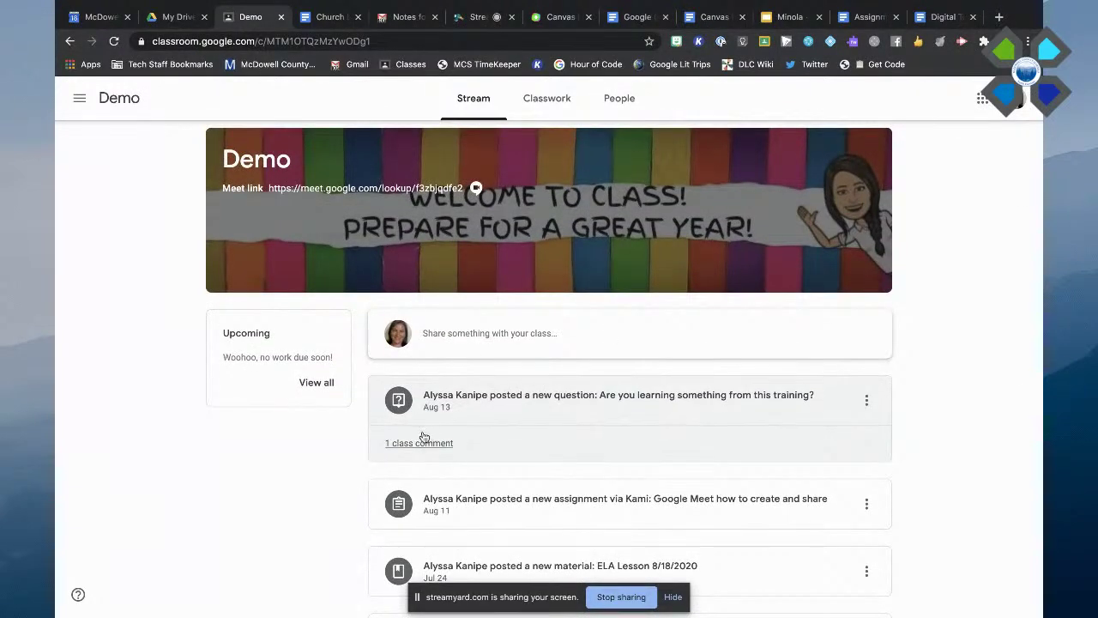
{"action": "scroll", "coordinate": [351, 492], "scroll_direction": "down", "scroll_amount": 1}
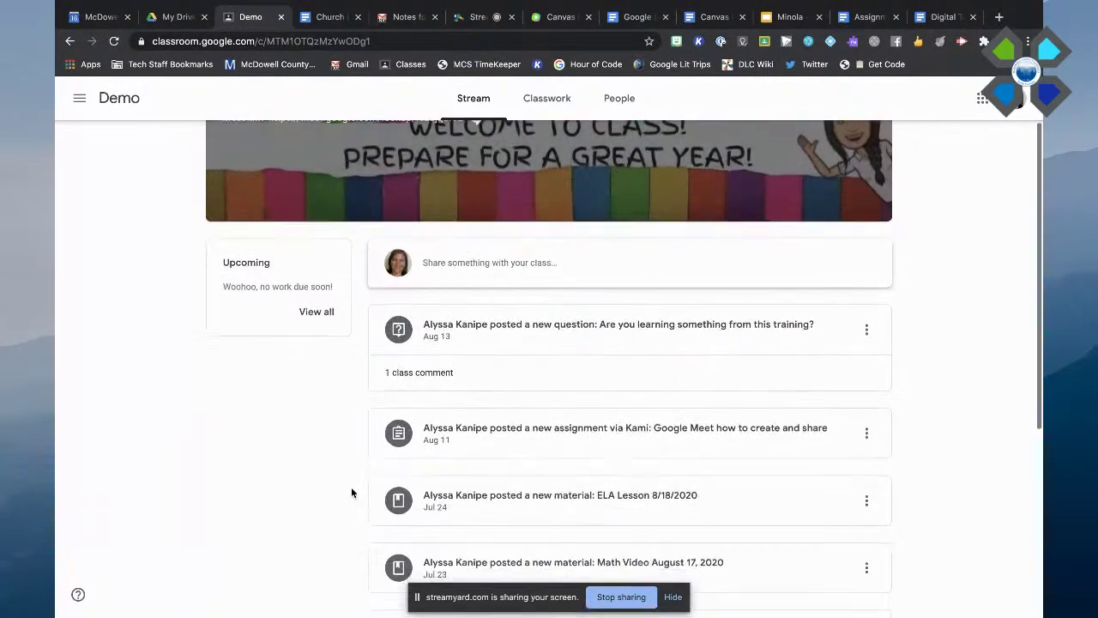
{"action": "scroll", "coordinate": [350, 493], "scroll_direction": "down", "scroll_amount": 1}
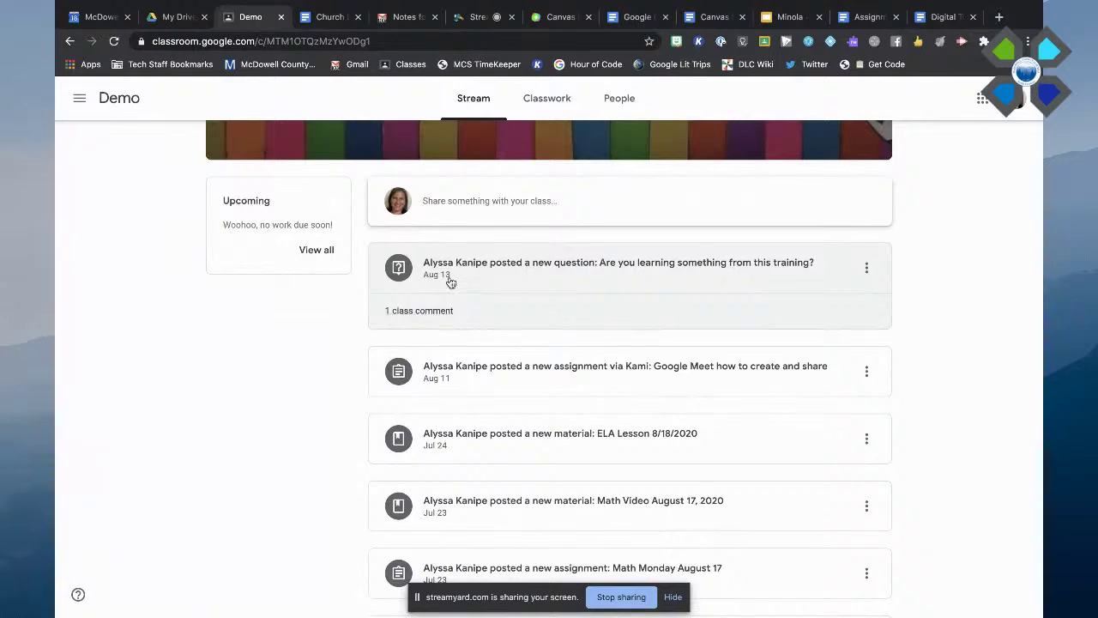
{"action": "scroll", "coordinate": [465, 287], "scroll_direction": "down", "scroll_amount": 1}
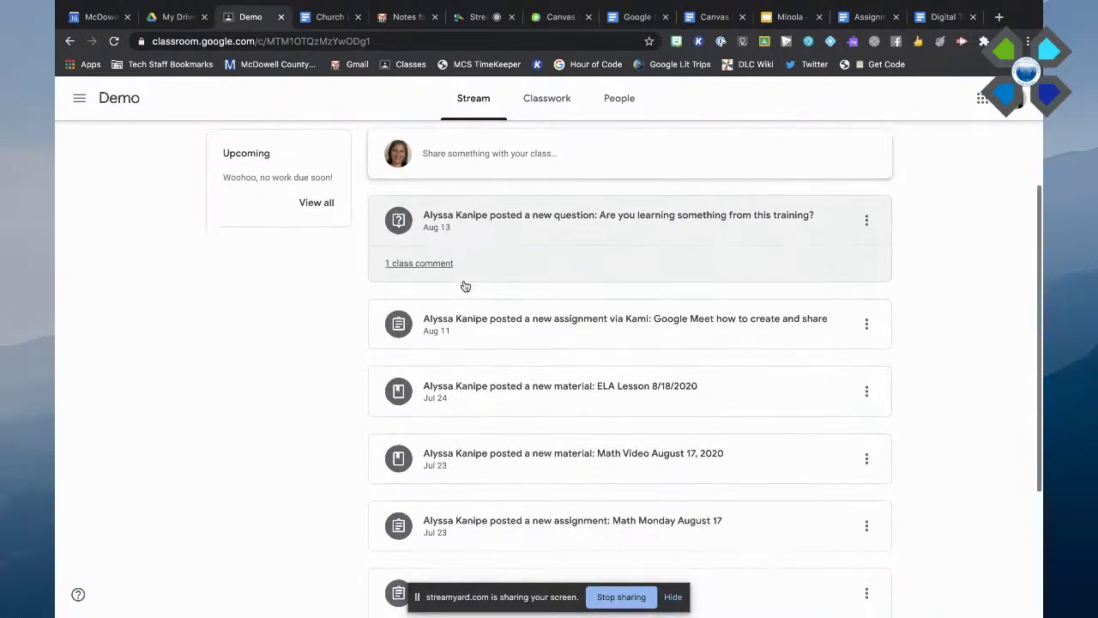
{"action": "scroll", "coordinate": [462, 293], "scroll_direction": "up", "scroll_amount": 2}
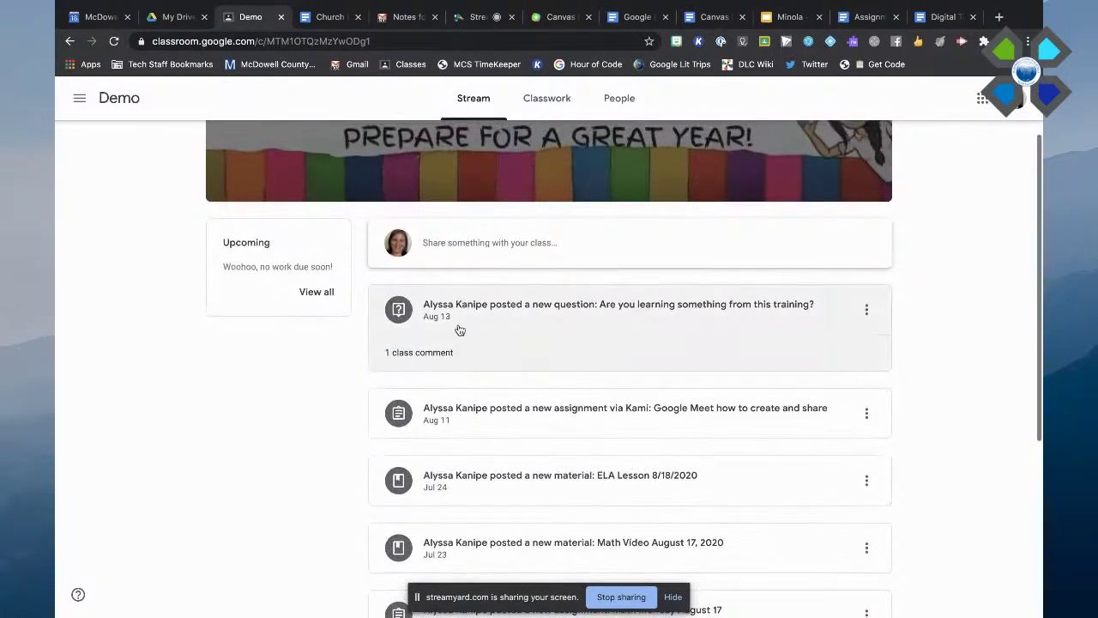
{"action": "scroll", "coordinate": [258, 353], "scroll_direction": "up", "scroll_amount": 2}
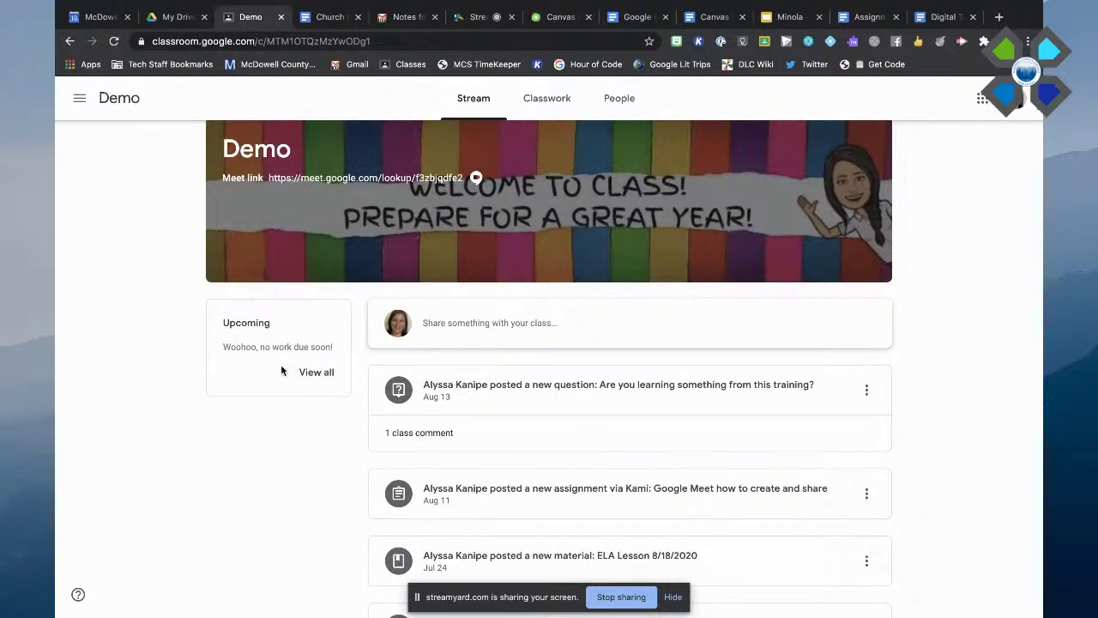
{"action": "scroll", "coordinate": [271, 415], "scroll_direction": "up", "scroll_amount": 1}
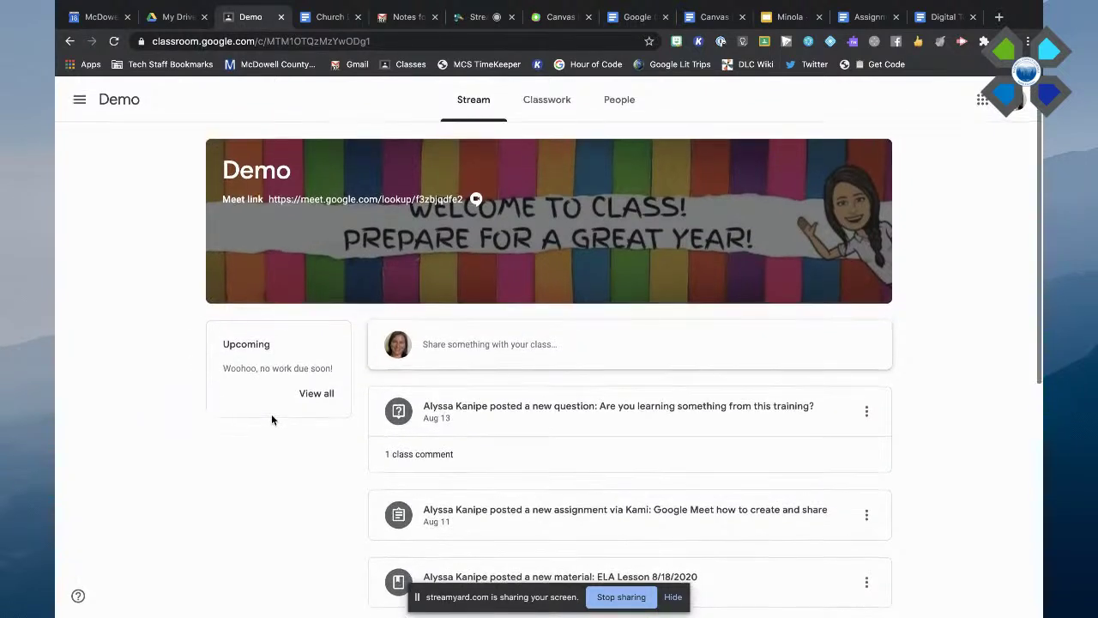
Review the Demo class's Classwork page, including the ungrouped items and the ELA and Math topics.
{"action": "left_click", "coordinate": [547, 106]}
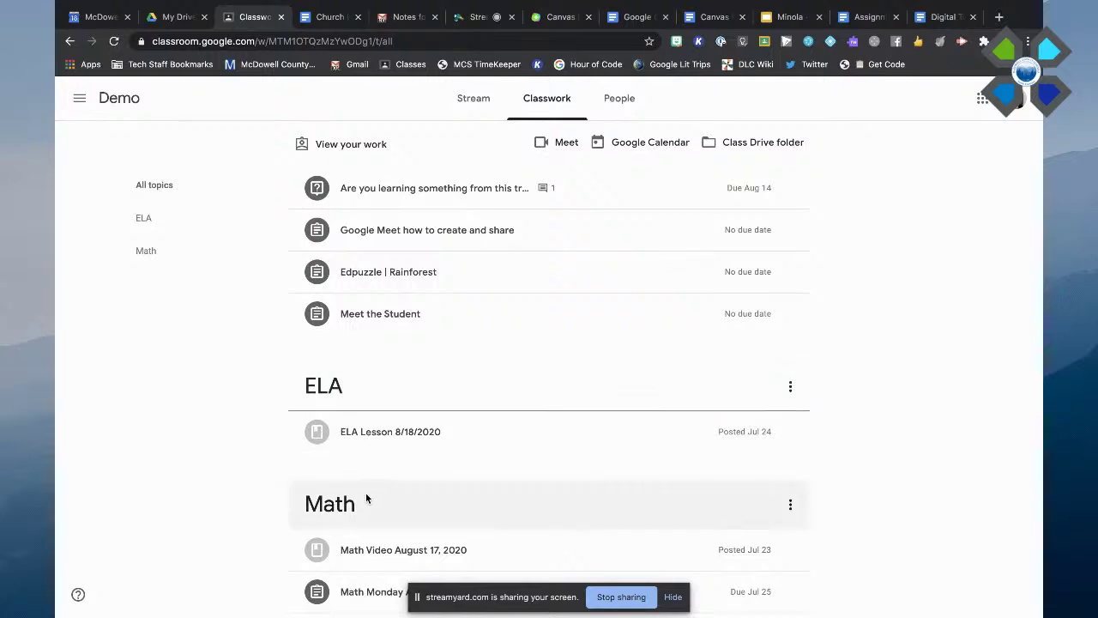
{"action": "scroll", "coordinate": [367, 498], "scroll_direction": "down", "scroll_amount": 1}
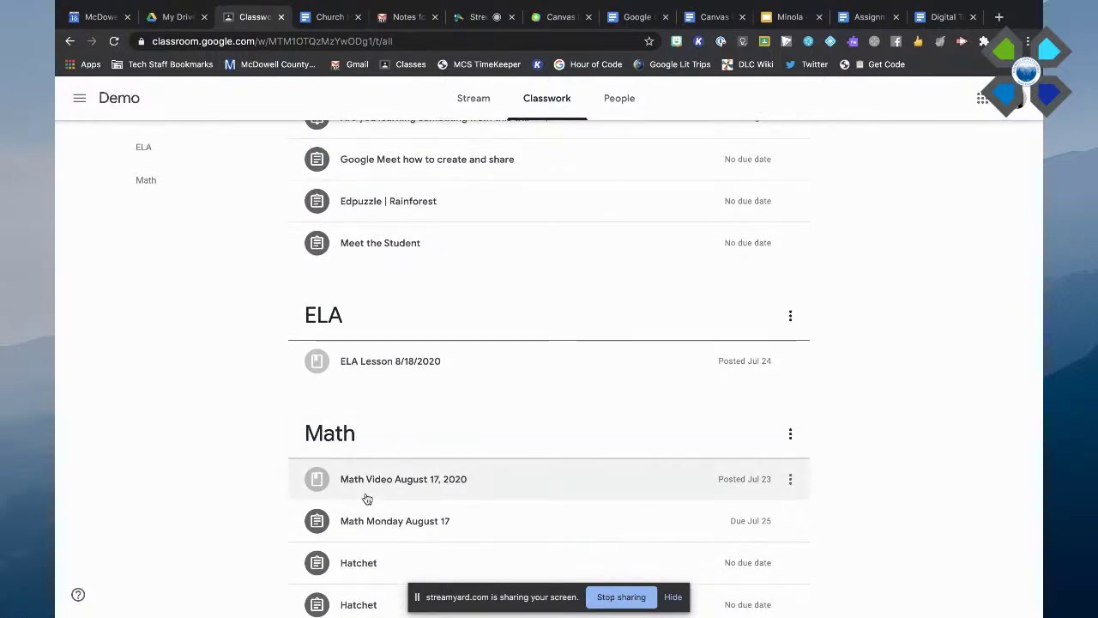
{"action": "scroll", "coordinate": [367, 498], "scroll_direction": "up", "scroll_amount": 1}
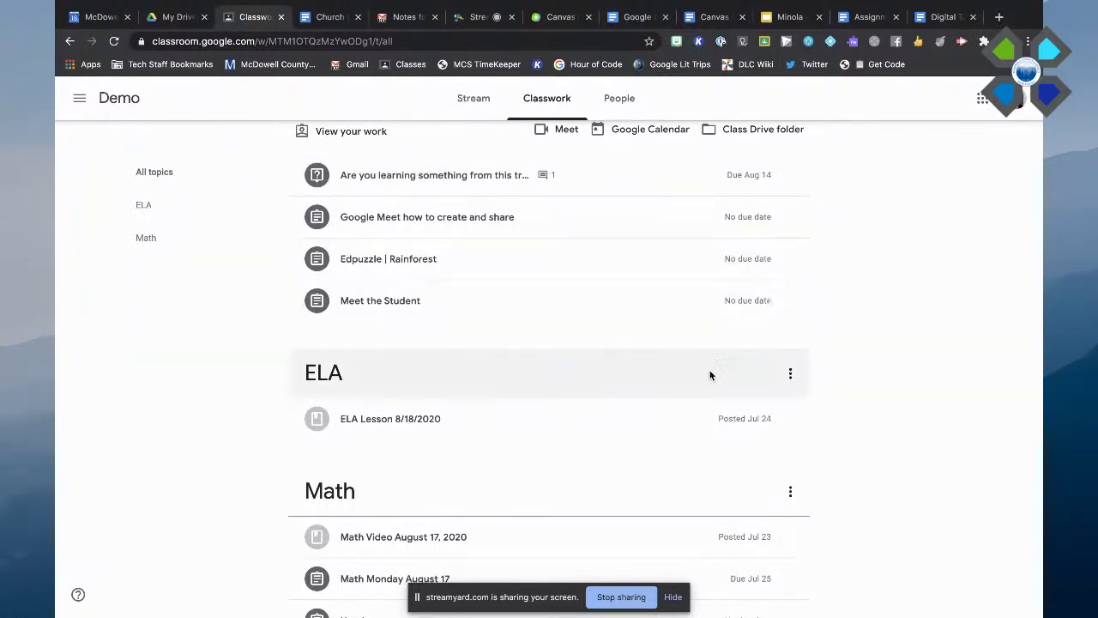
{"action": "scroll", "coordinate": [711, 375], "scroll_direction": "down", "scroll_amount": 1}
{"action": "scroll", "coordinate": [710, 375], "scroll_direction": "down", "scroll_amount": 1}
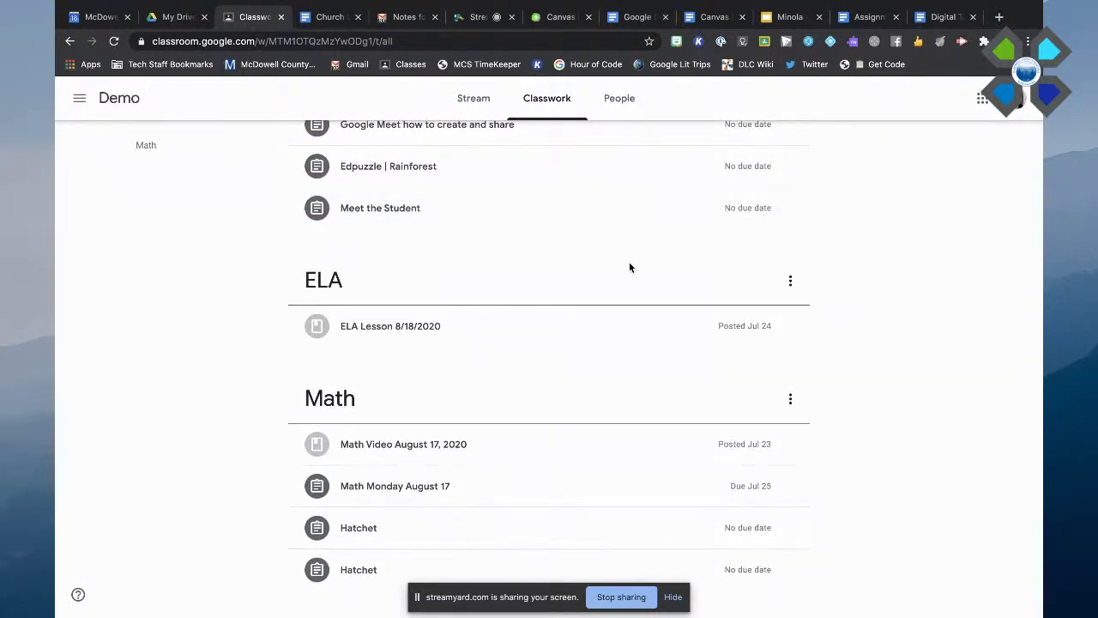
{"action": "scroll", "coordinate": [608, 348], "scroll_direction": "up", "scroll_amount": 3}
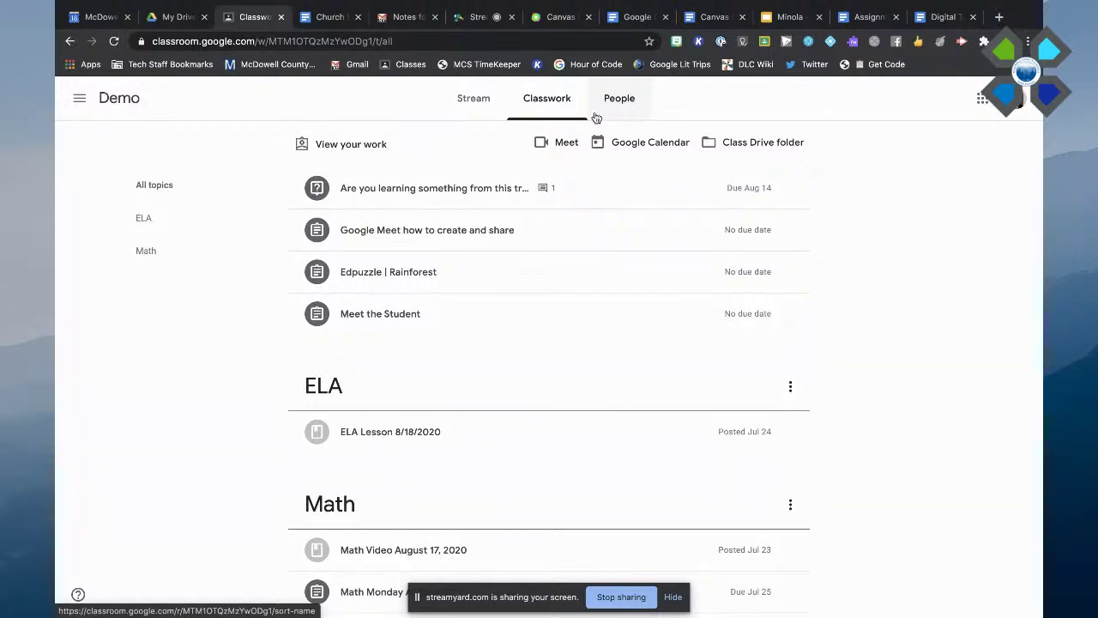
Check who is listed under the class's People, and look through the Classwork items again.
{"action": "left_click", "coordinate": [619, 104]}
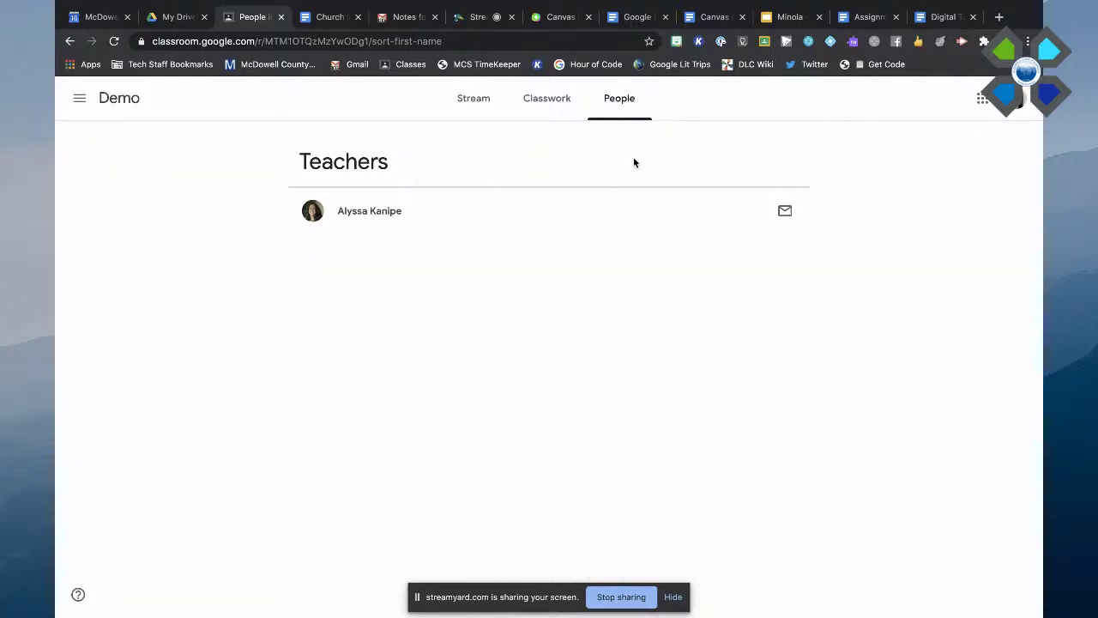
{"action": "left_click", "coordinate": [545, 103]}
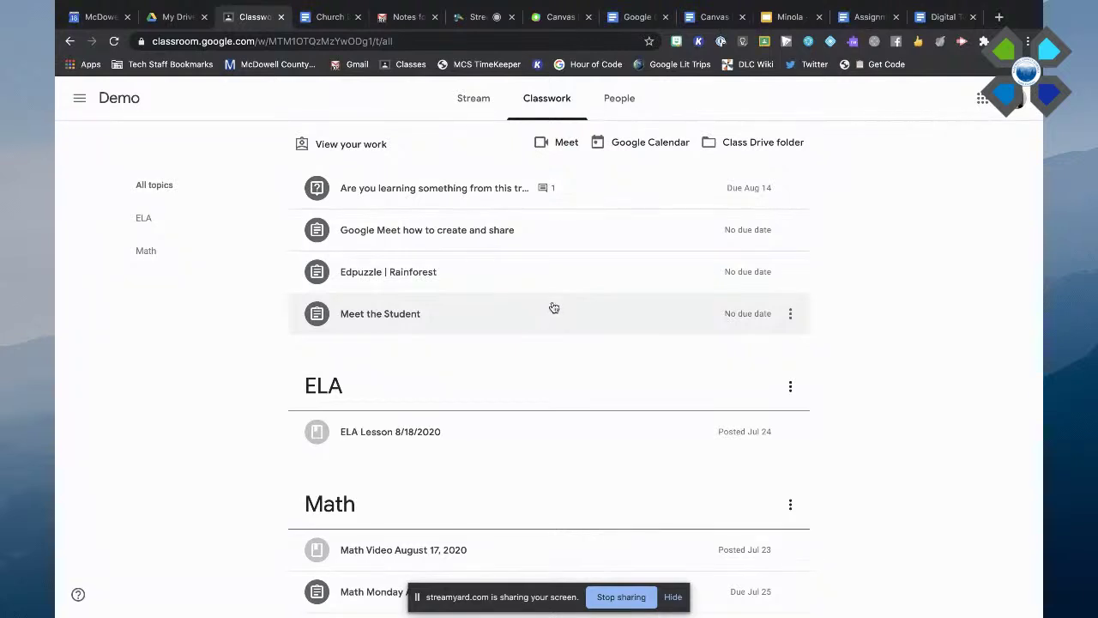
{"action": "scroll", "coordinate": [570, 299], "scroll_direction": "down", "scroll_amount": 2}
{"action": "scroll", "coordinate": [568, 298], "scroll_direction": "up", "scroll_amount": 1}
{"action": "scroll", "coordinate": [569, 298], "scroll_direction": "down", "scroll_amount": 2}
{"action": "scroll", "coordinate": [569, 297], "scroll_direction": "up", "scroll_amount": 3}
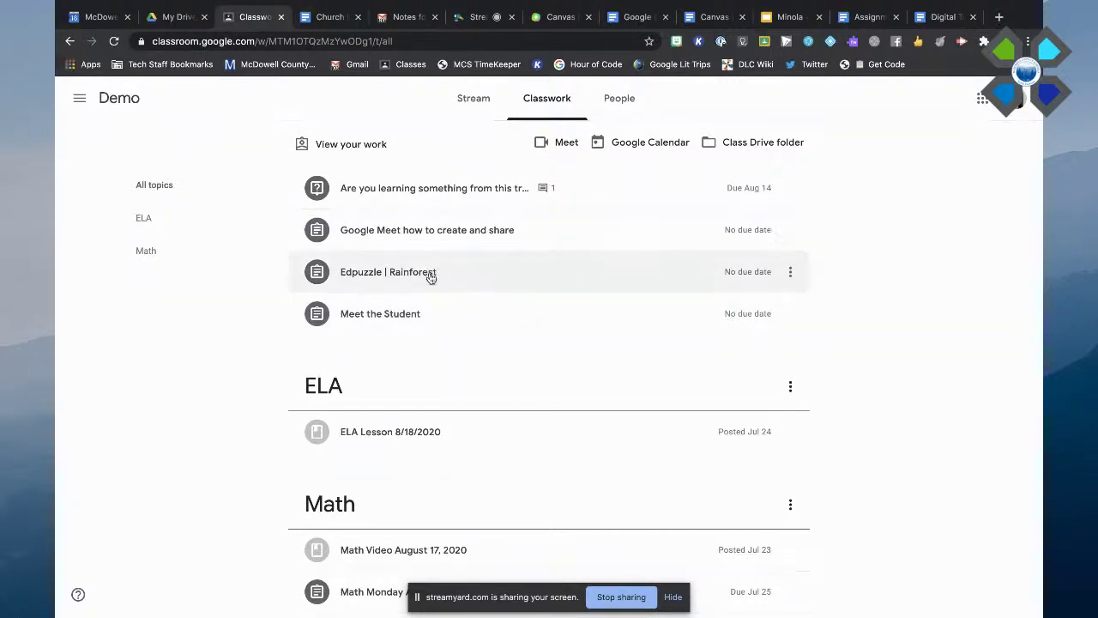
Refresh the Demo class's Stream and open the new "Tell me about yourself." assignment.
{"action": "left_click", "coordinate": [475, 108]}
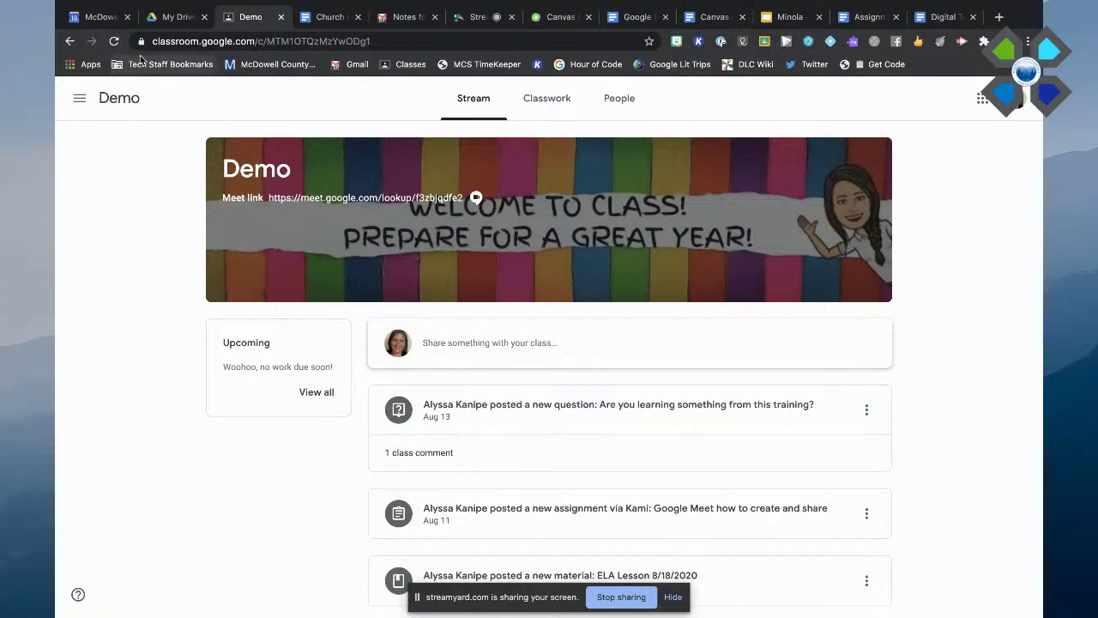
{"action": "left_click", "coordinate": [115, 43]}
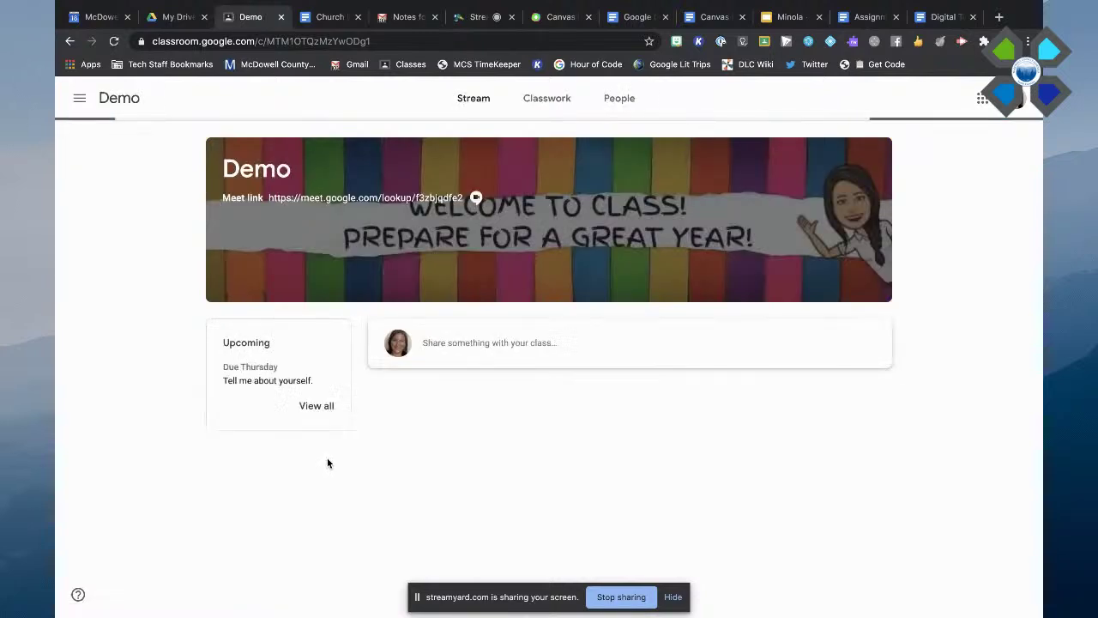
{"action": "scroll", "coordinate": [329, 460], "scroll_direction": "down", "scroll_amount": 2}
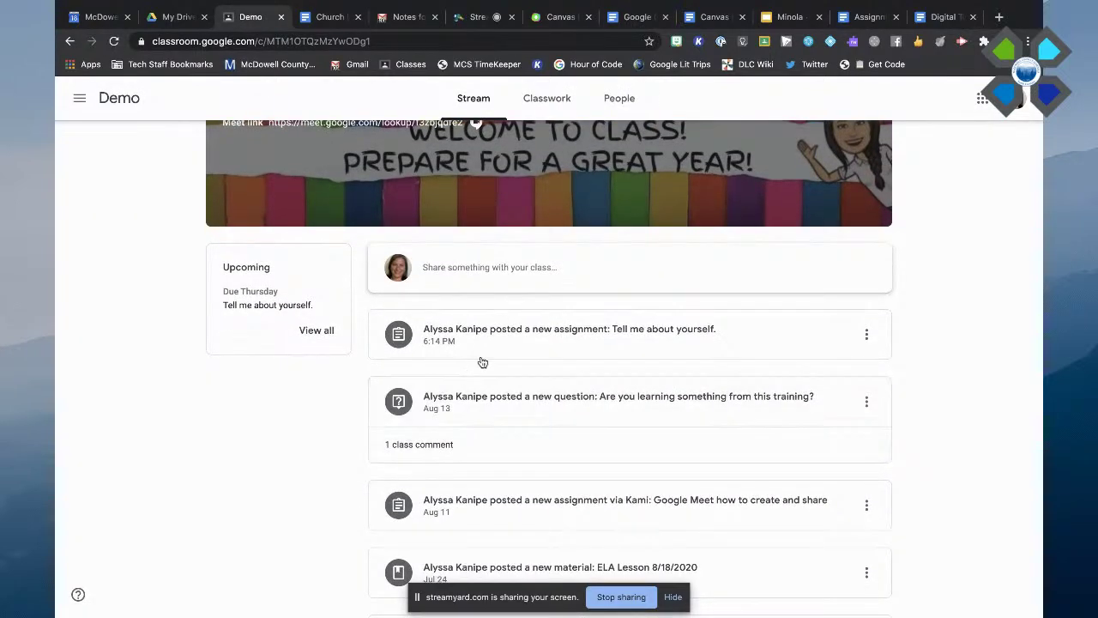
{"action": "left_click", "coordinate": [604, 339]}
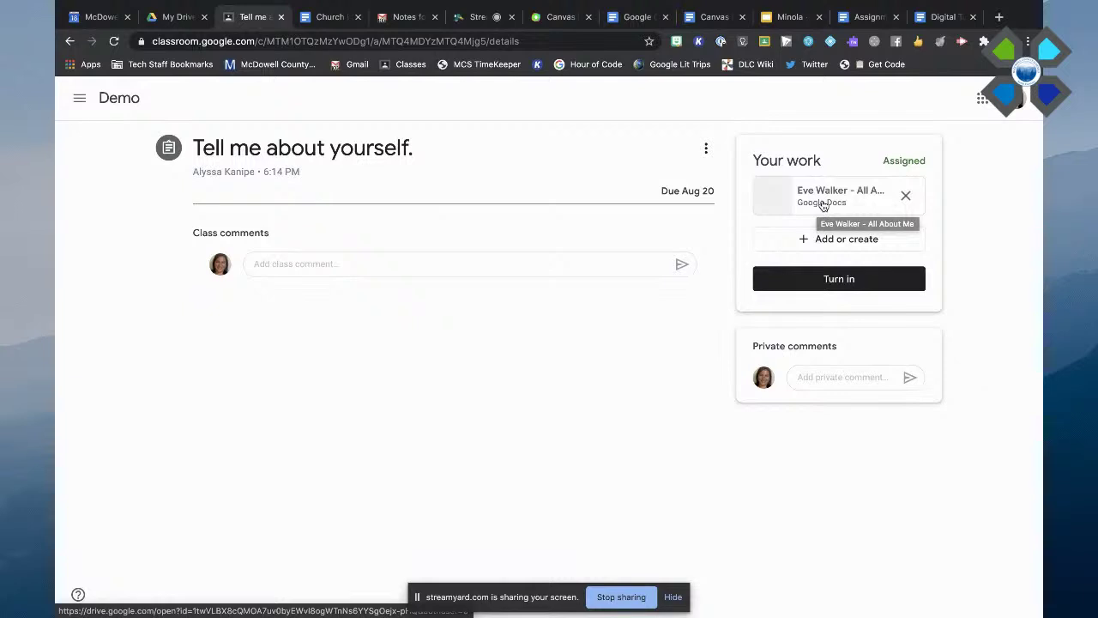
Open the student's attached "All About Me" document and write "I'm 9 years old." in it.
{"action": "left_click", "coordinate": [823, 205]}
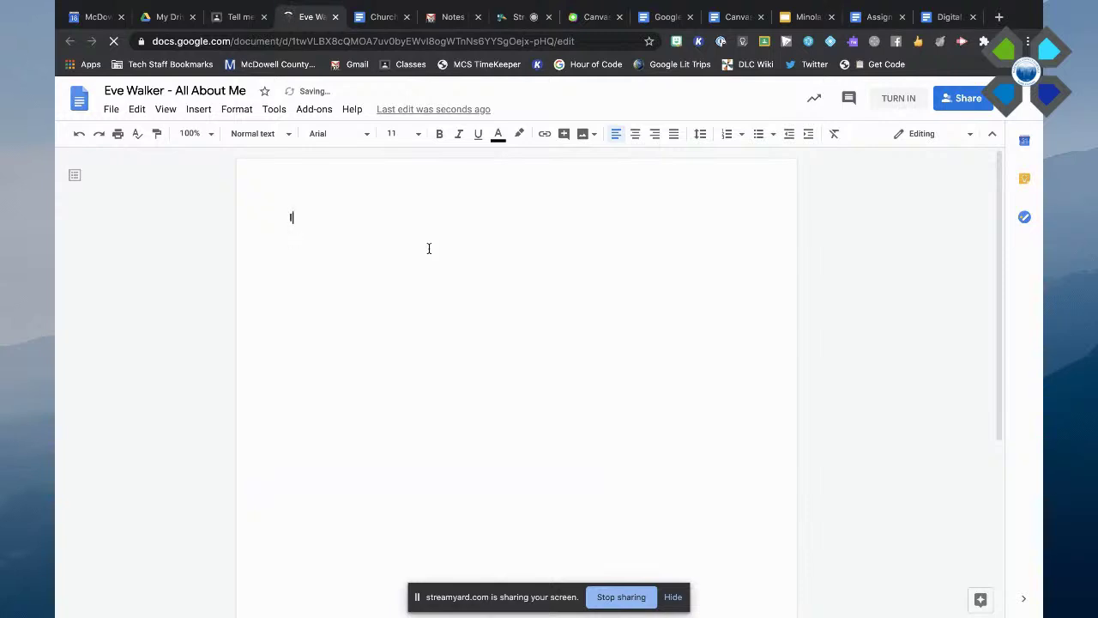
{"action": "type", "text": "'m"}
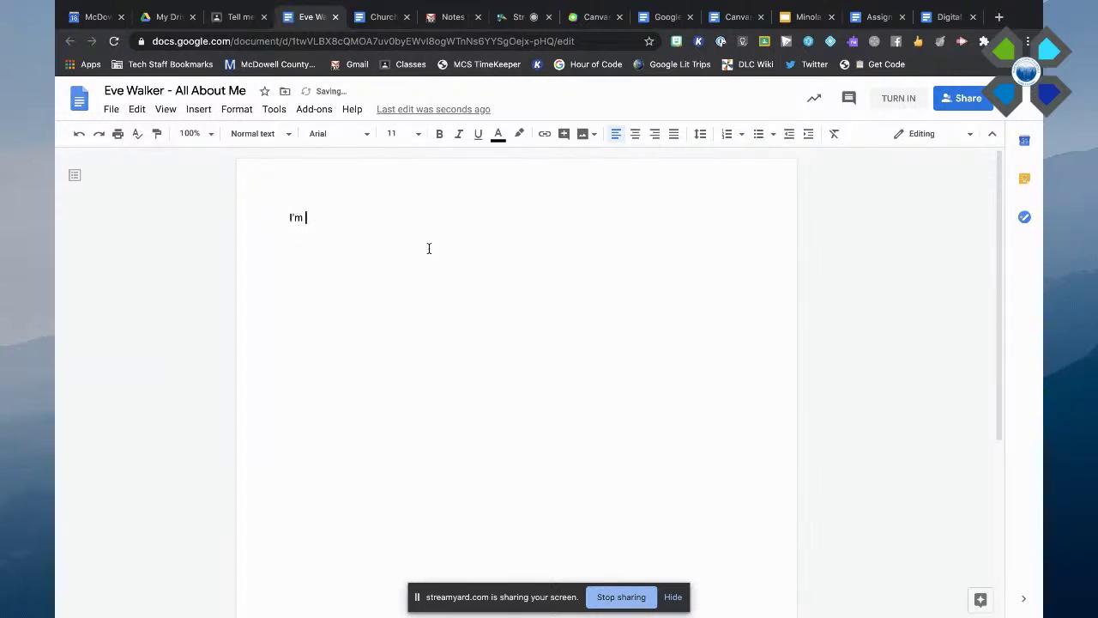
{"action": "type", "text": " 9 years old."}
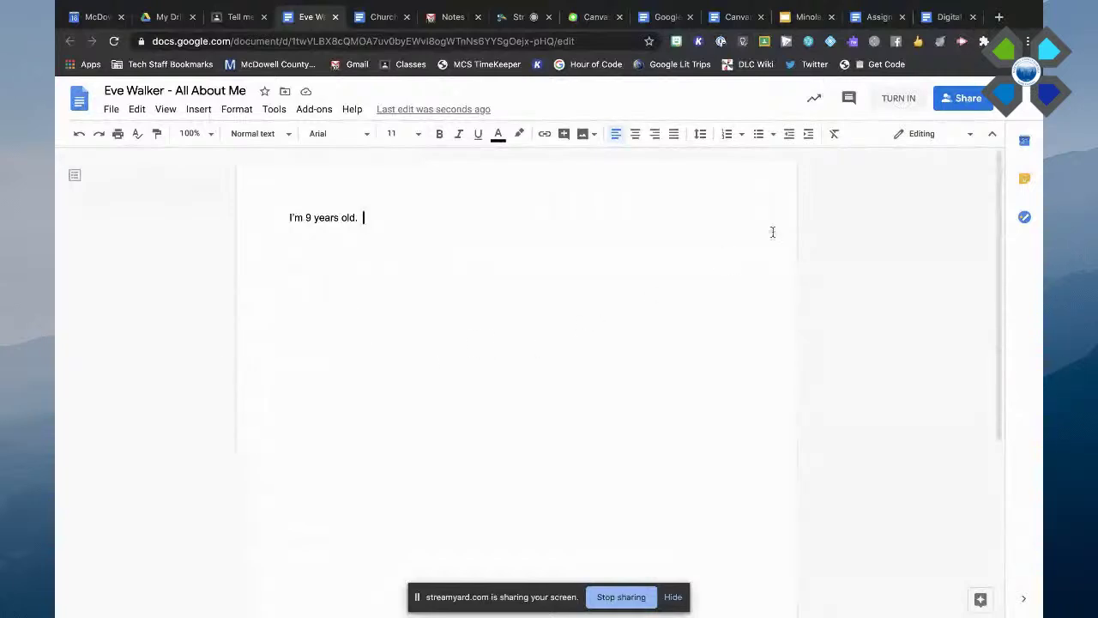
Turn in the "All About Me" document for the "Tell me about yourself." assignment.
{"action": "left_click", "coordinate": [901, 101]}
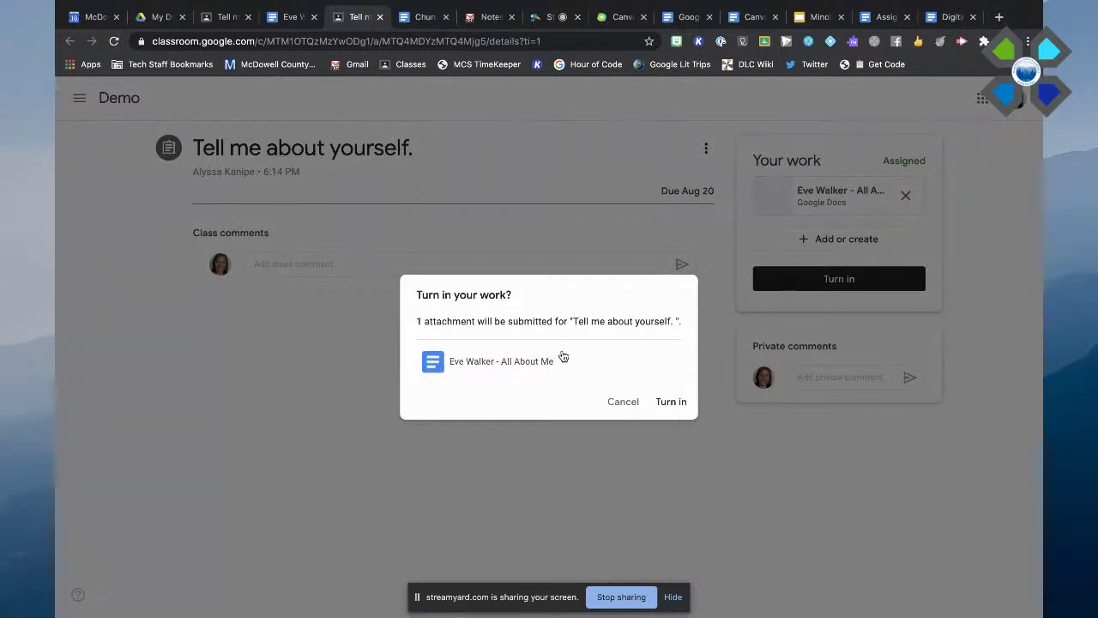
{"action": "left_click", "coordinate": [676, 402]}
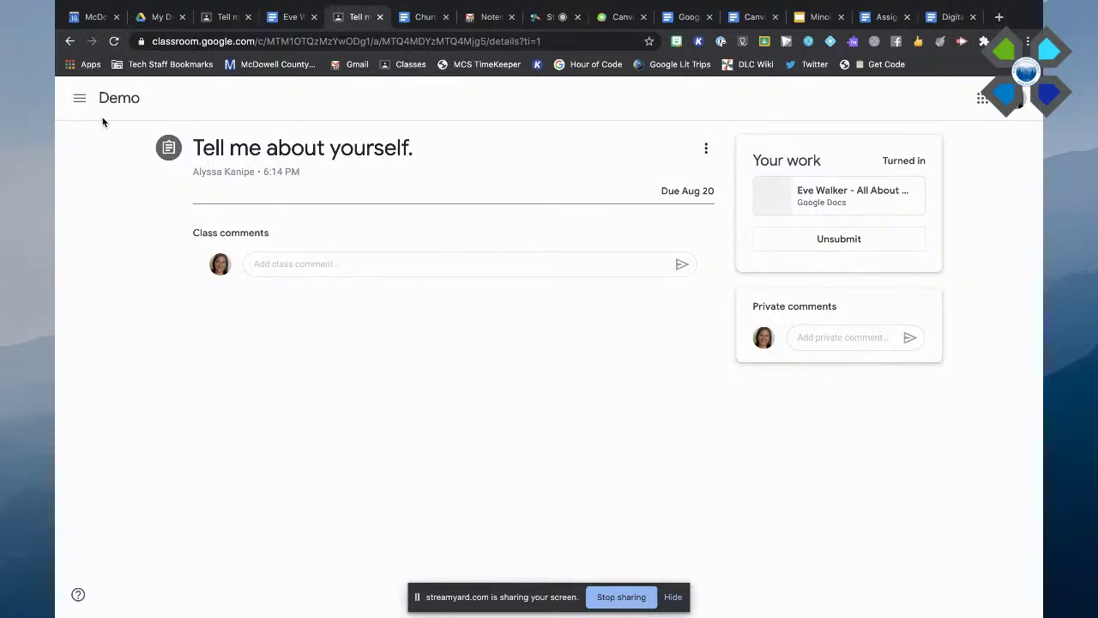
Refresh the "Tell me about yourself." assignment page and answer the teacher's private comment with "Okay thanks, please check now.".
{"action": "left_click", "coordinate": [114, 41]}
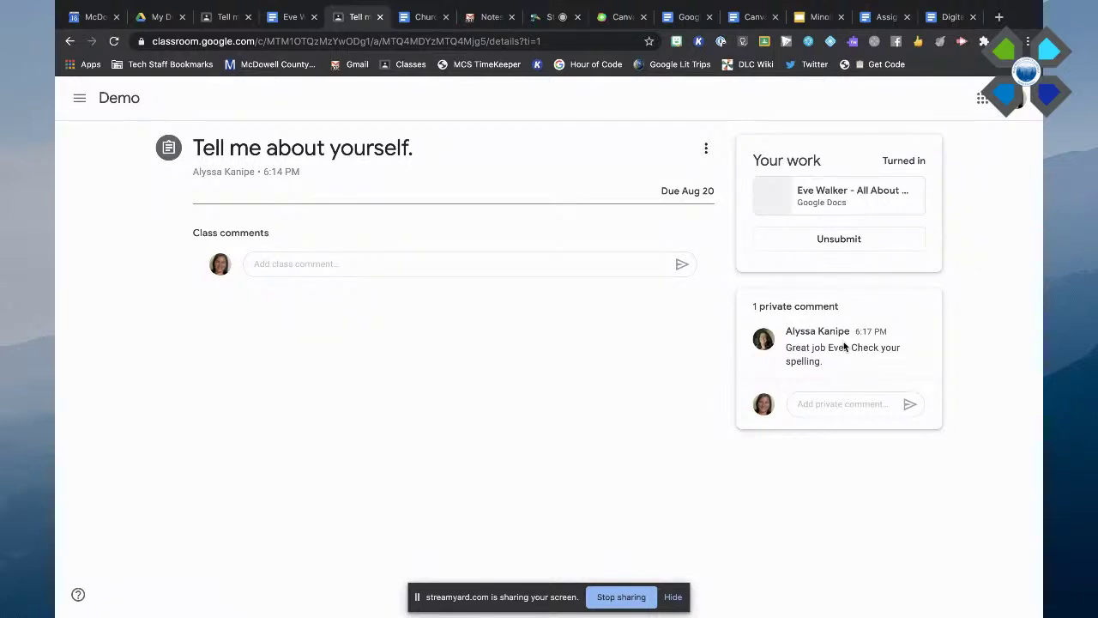
{"action": "left_click", "coordinate": [820, 402]}
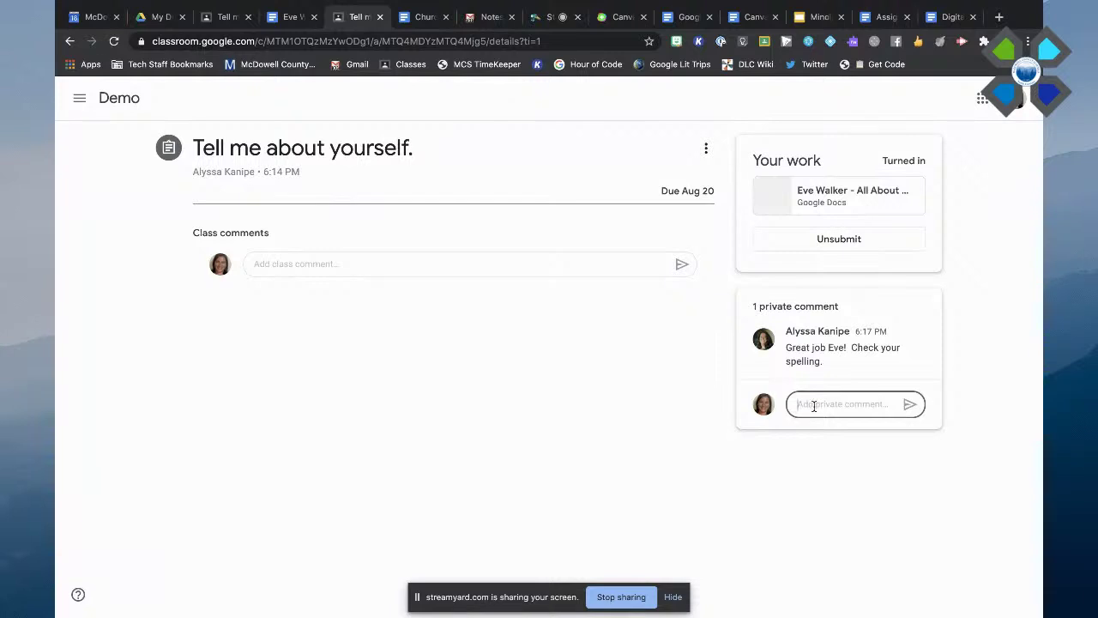
{"action": "type", "text": "Okay thanks, please check now"}
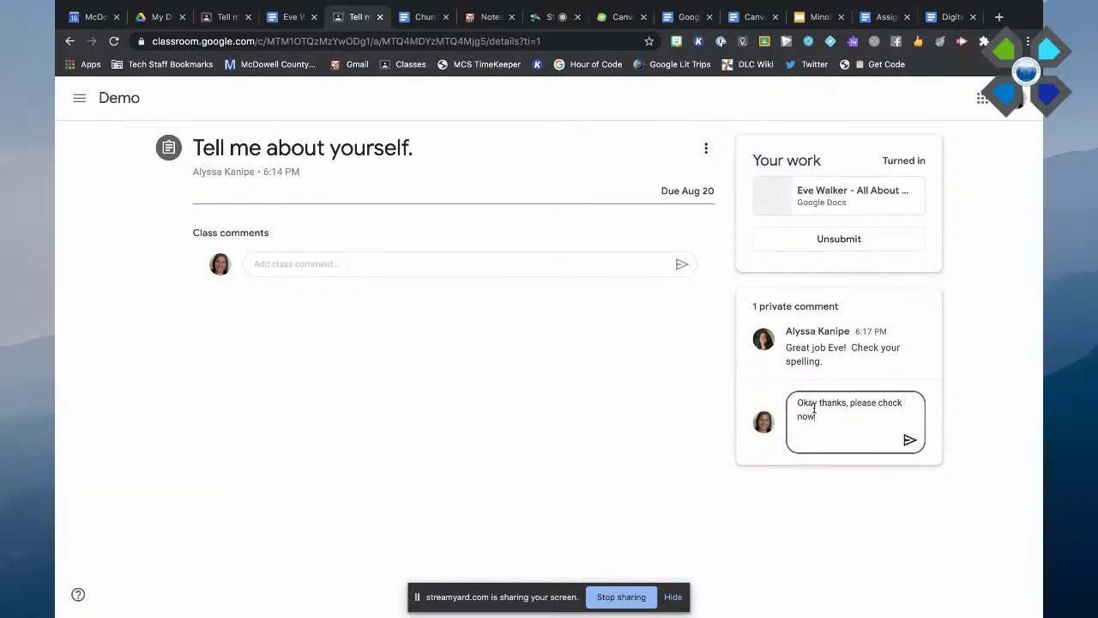
{"action": "type", "text": "."}
{"action": "left_click", "coordinate": [909, 441]}
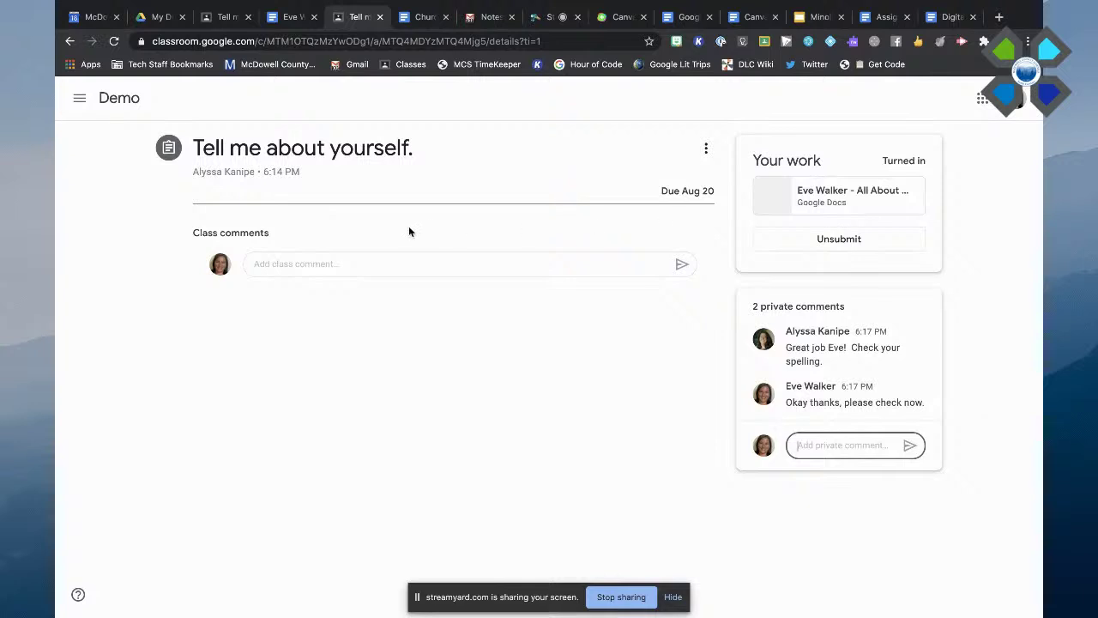
Return to the Demo class's Stream and look over the upcoming work and the posted assignments.
{"action": "left_click", "coordinate": [123, 102]}
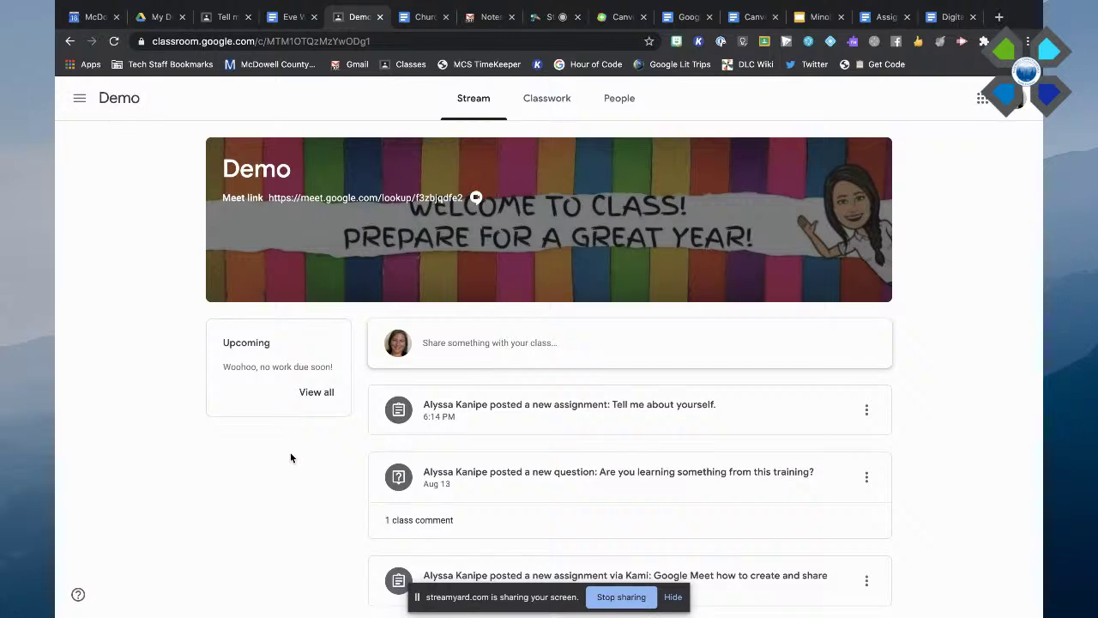
{"action": "scroll", "coordinate": [292, 454], "scroll_direction": "down", "scroll_amount": 2}
{"action": "scroll", "coordinate": [294, 461], "scroll_direction": "down", "scroll_amount": 1}
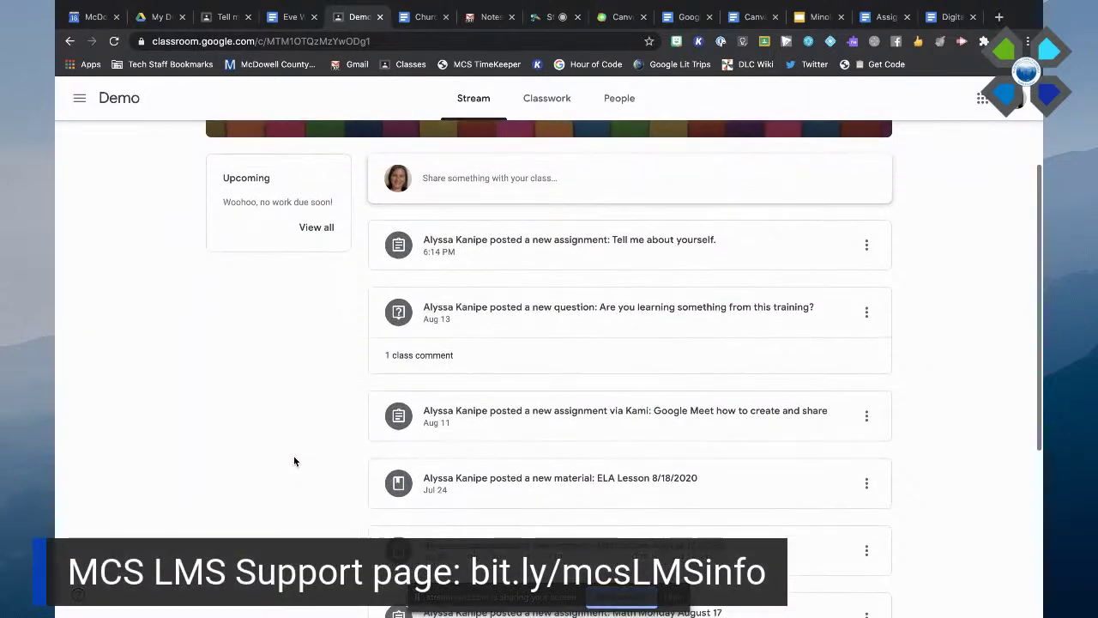
{"action": "scroll", "coordinate": [294, 461], "scroll_direction": "up", "scroll_amount": 2}
{"action": "scroll", "coordinate": [293, 461], "scroll_direction": "up", "scroll_amount": 1}
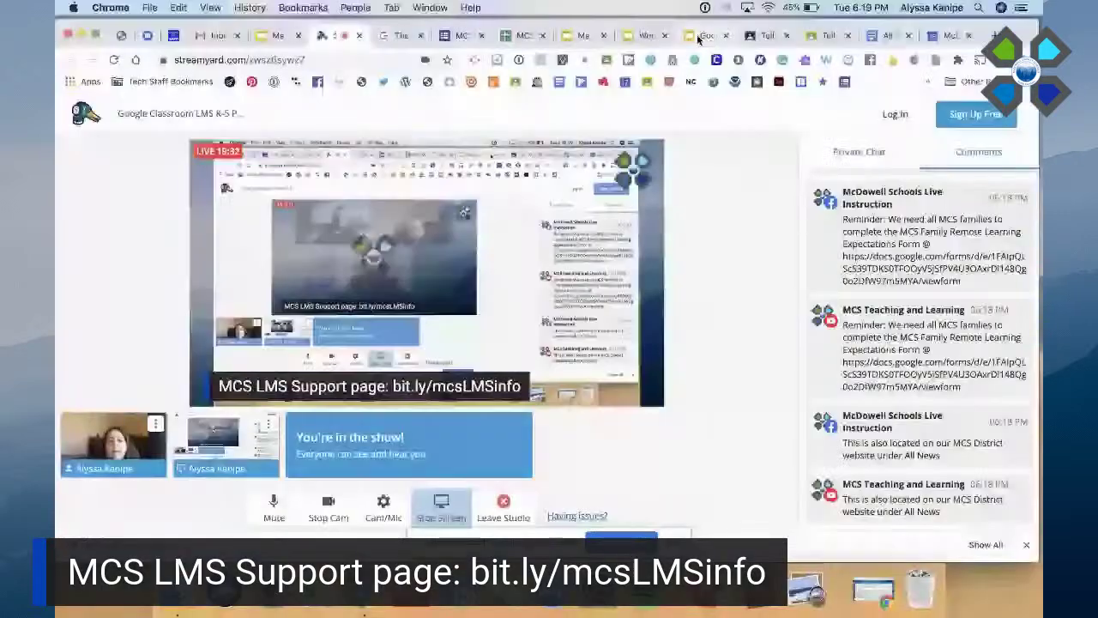
Switch to the "Google Classroom for Parents" presentation in Google Slides and present it full screen from the Parent/Guardian slide.
{"action": "left_click", "coordinate": [699, 38]}
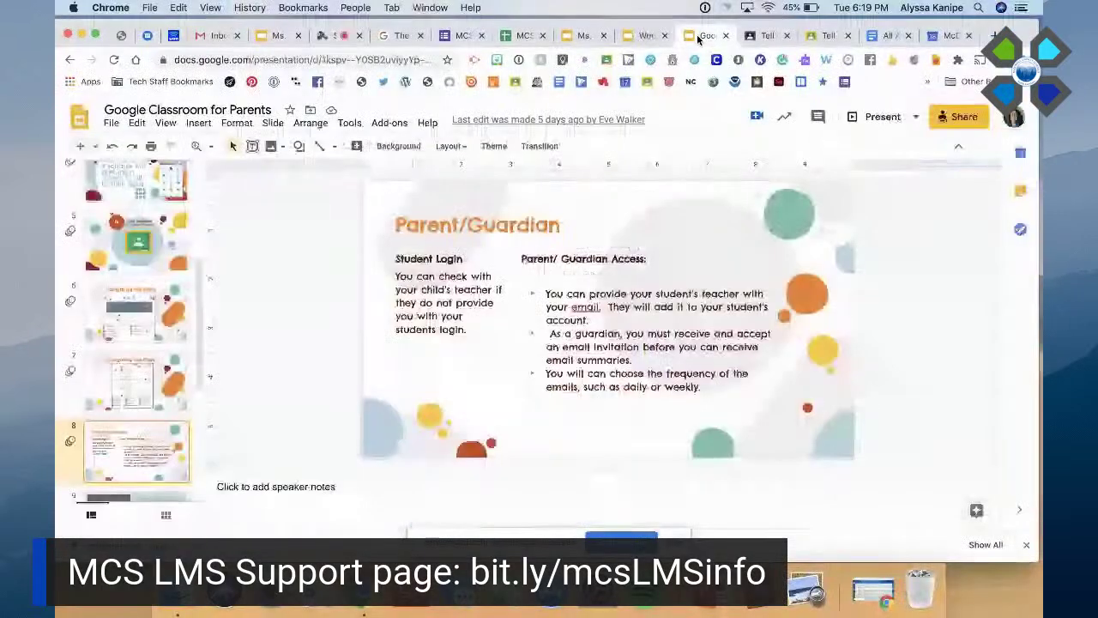
{"action": "left_click", "coordinate": [882, 116]}
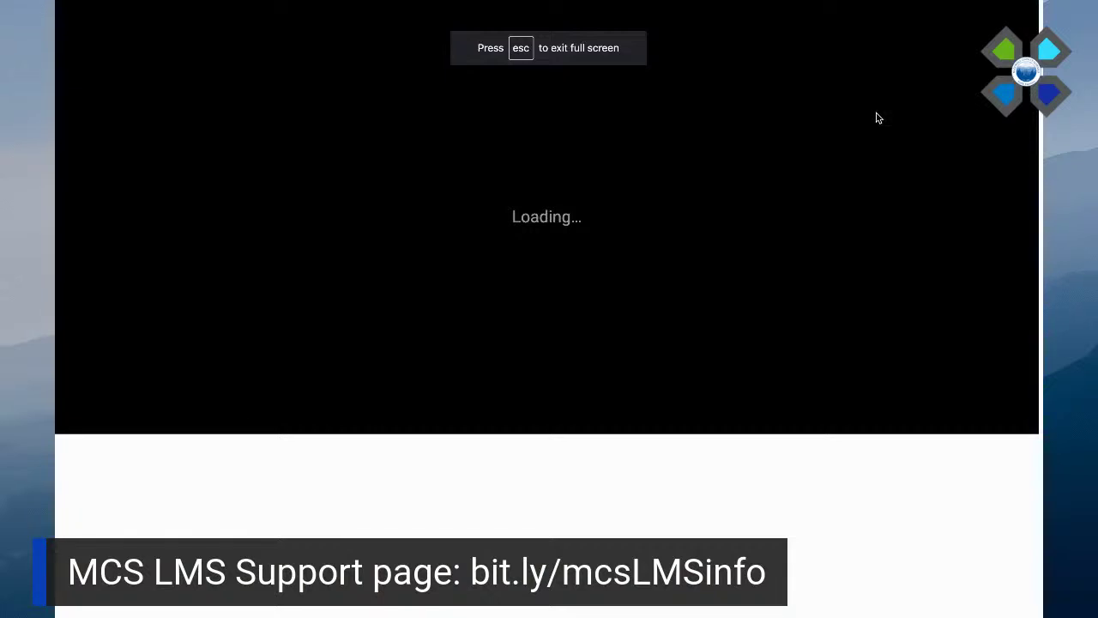